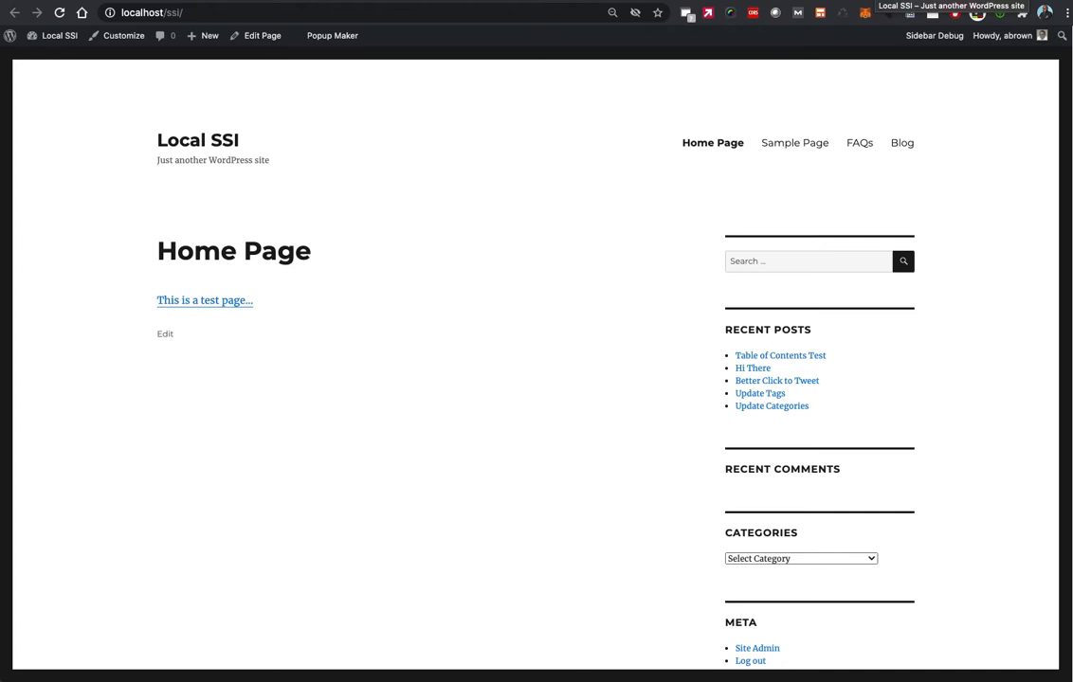
# - Open the WordPress dashboard's plugin installer and search the directory for "tao-schedule-update"
pyautogui.click(974, 5)
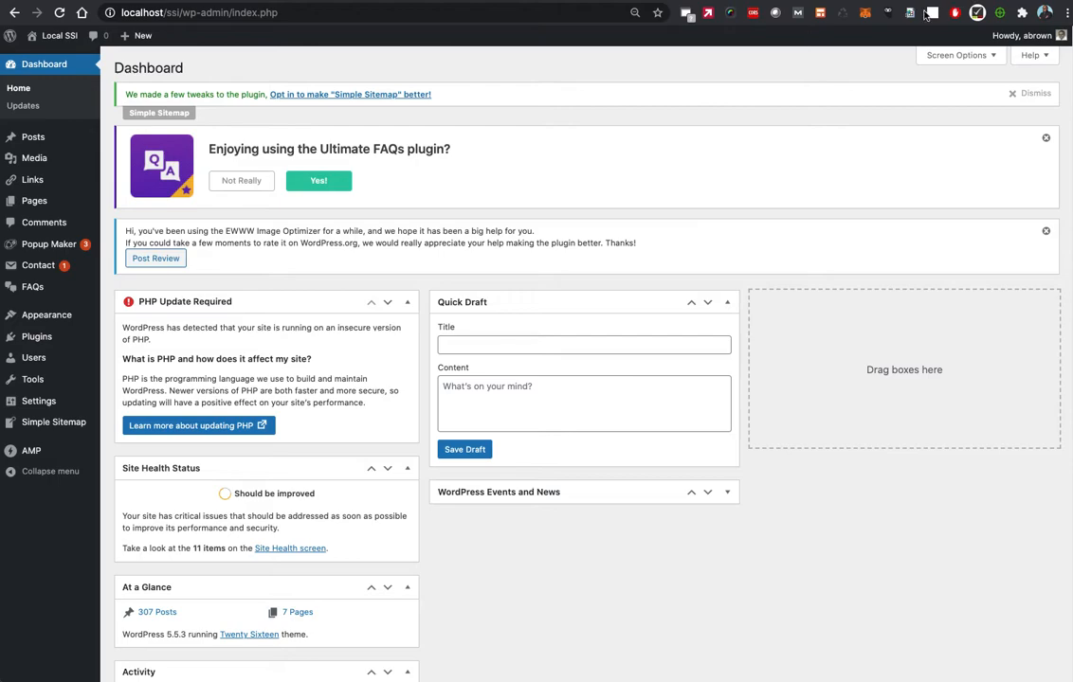
pyautogui.moveTo(37, 337)
pyautogui.click(129, 357)
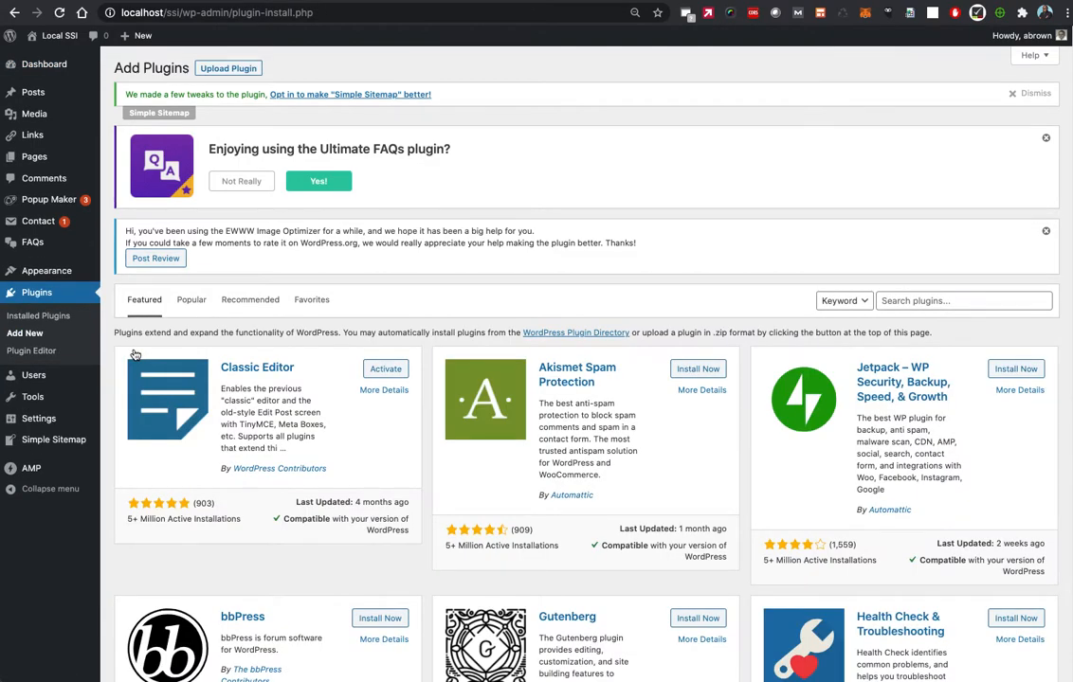
pyautogui.click(910, 301)
pyautogui.write('ta')
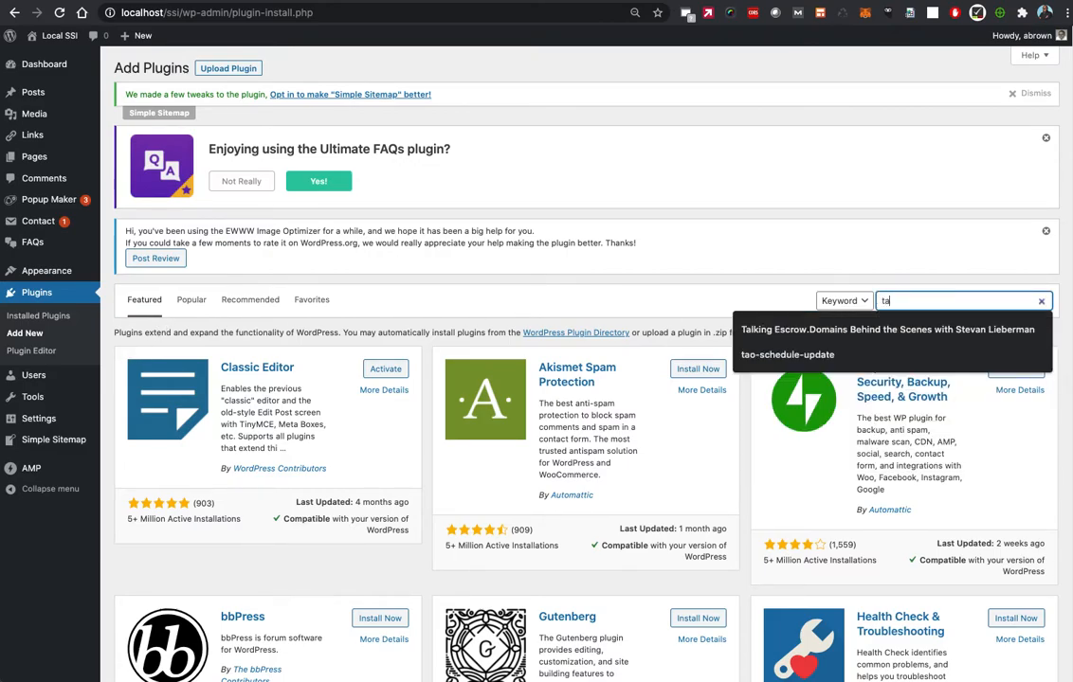
pyautogui.write('o-sc')
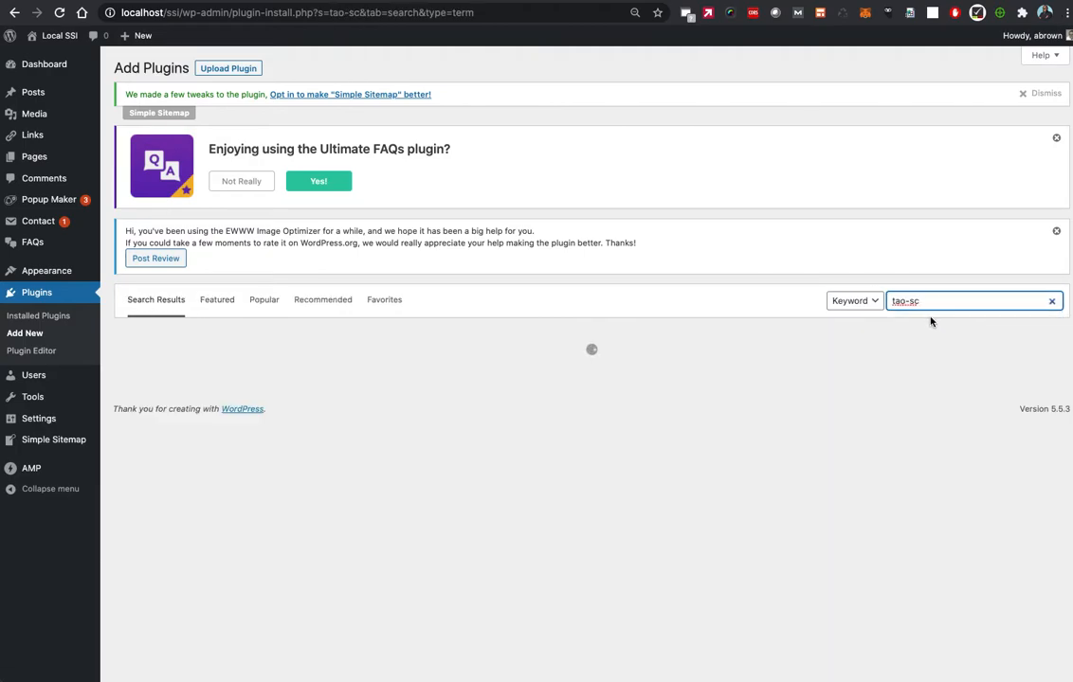
pyautogui.write('h')
pyautogui.click(938, 331)
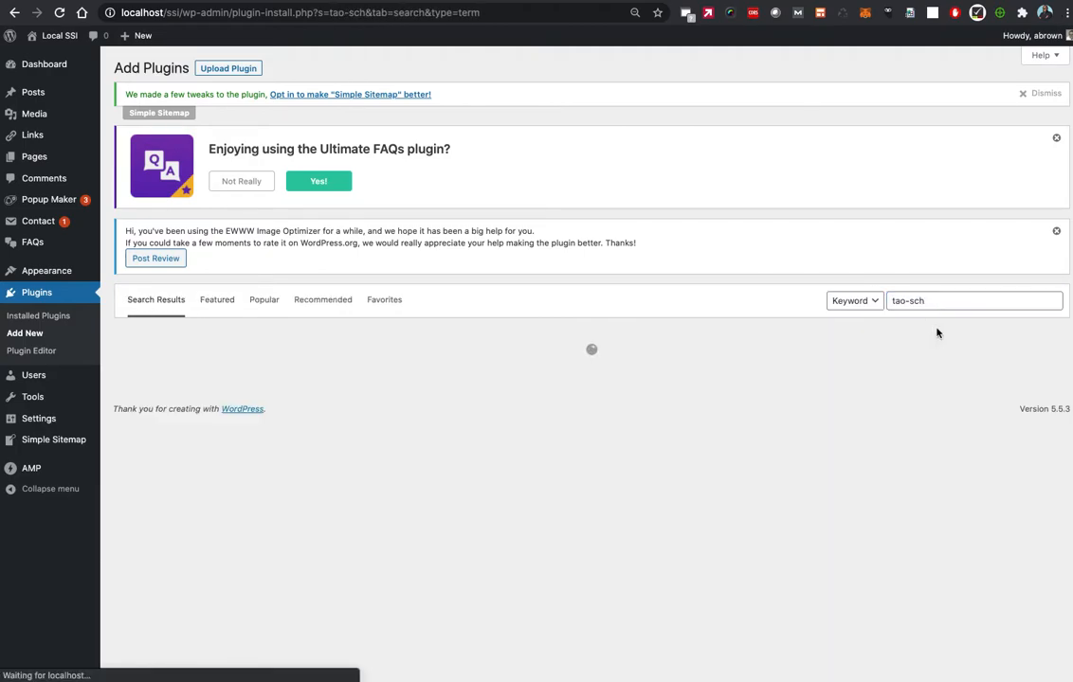
pyautogui.click(936, 307)
pyautogui.click(942, 329)
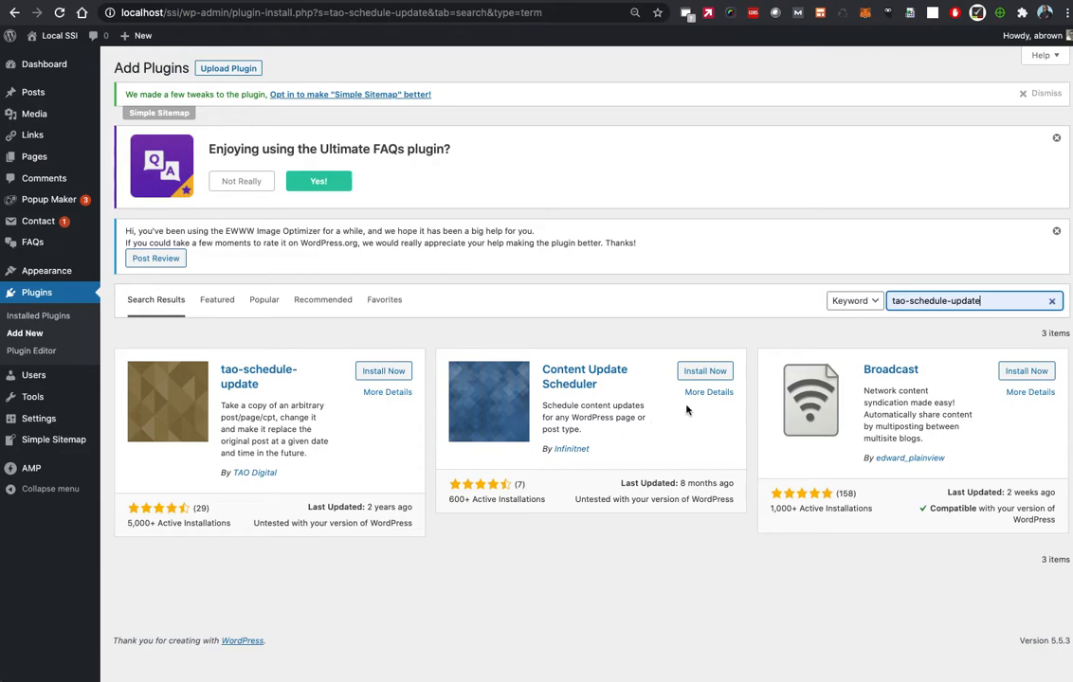
# - Install and activate the Content Update Scheduler plugin
pyautogui.click(712, 377)
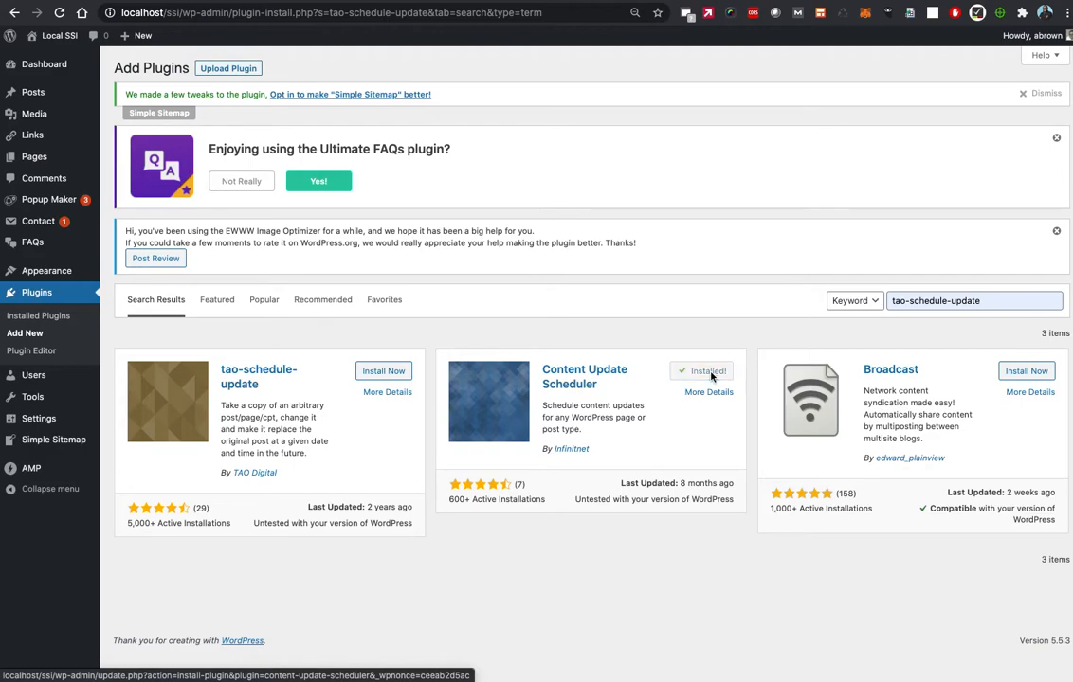
pyautogui.click(707, 378)
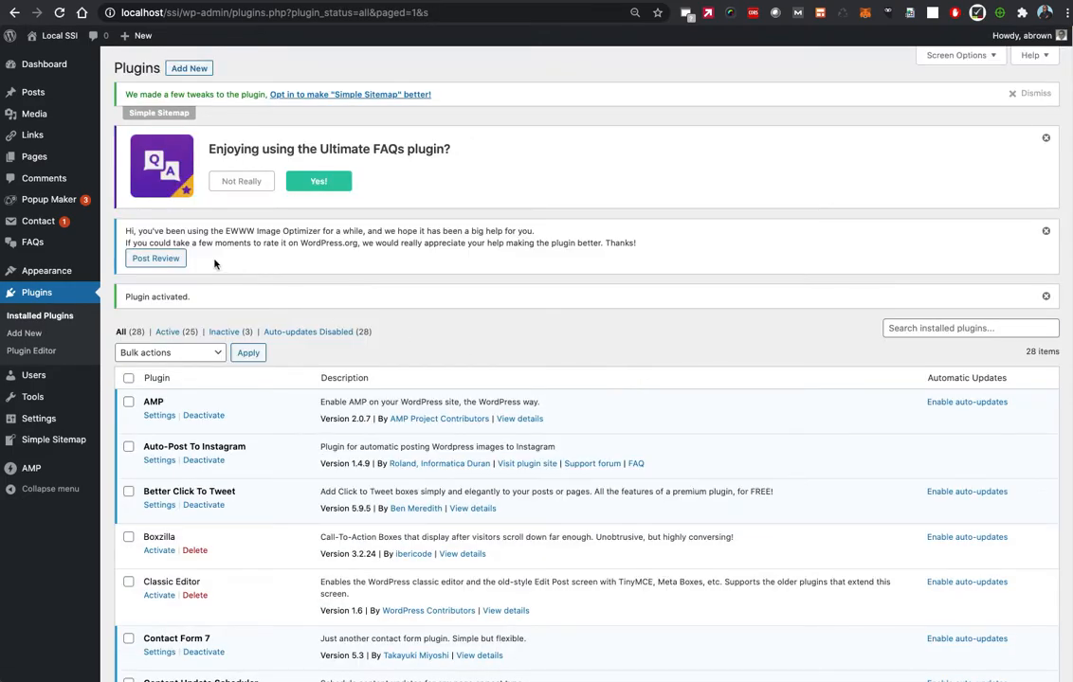
# - Create a scheduled content update of the post "12 Days of Christmas" and set its release date to November 26, 2020
pyautogui.click(57, 94)
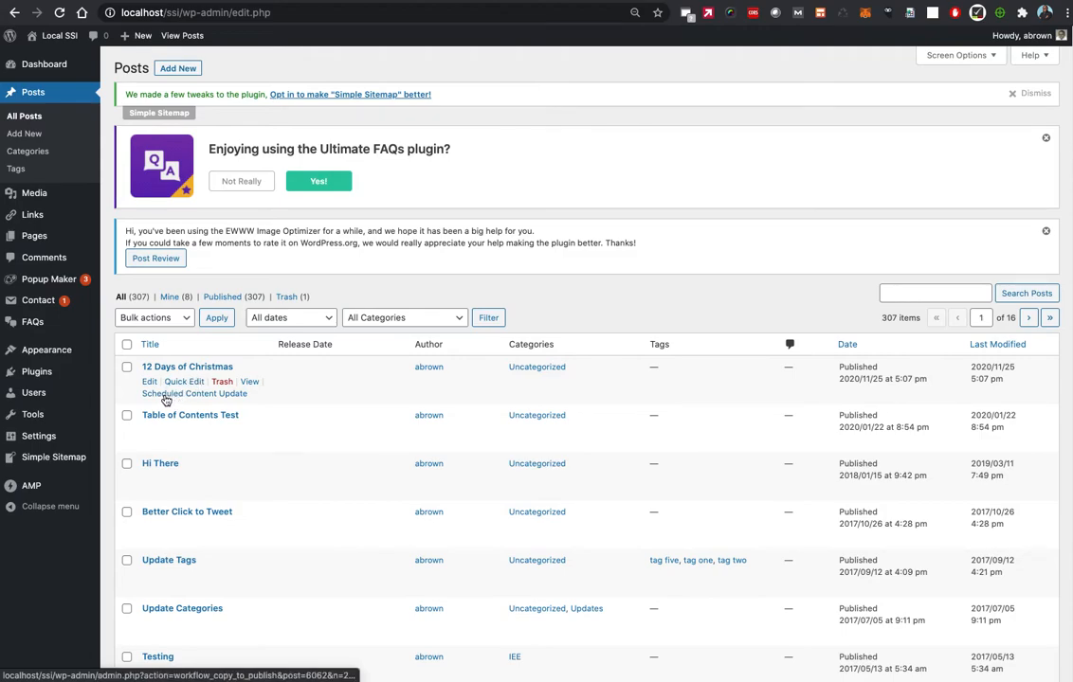
pyautogui.click(219, 397)
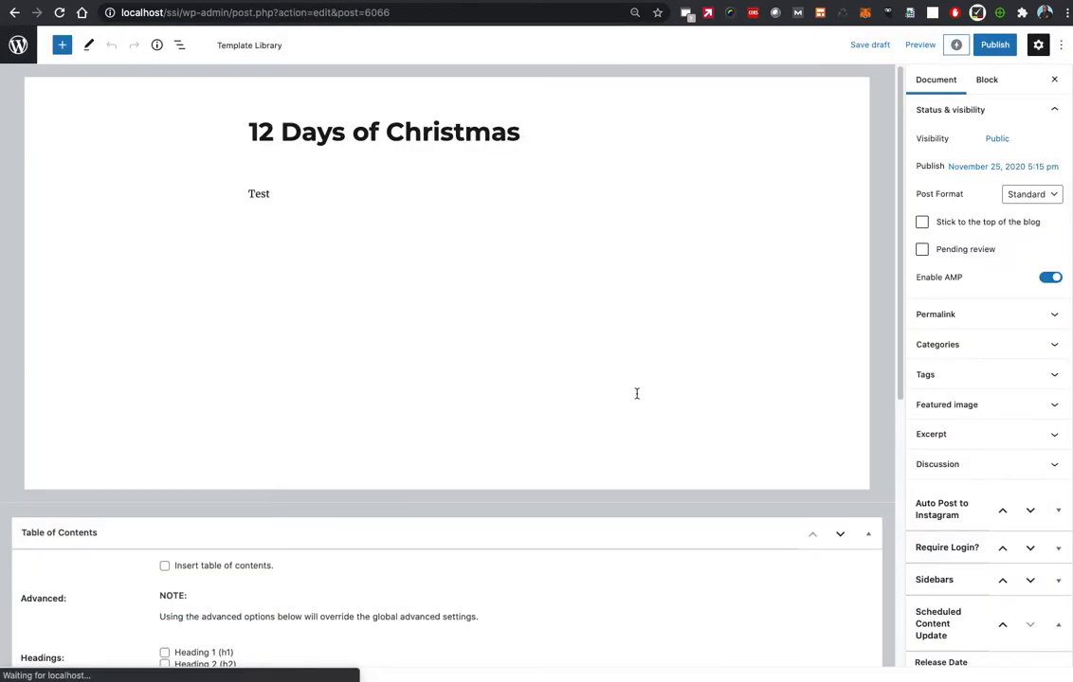
pyautogui.scroll(-3, 978, 395)
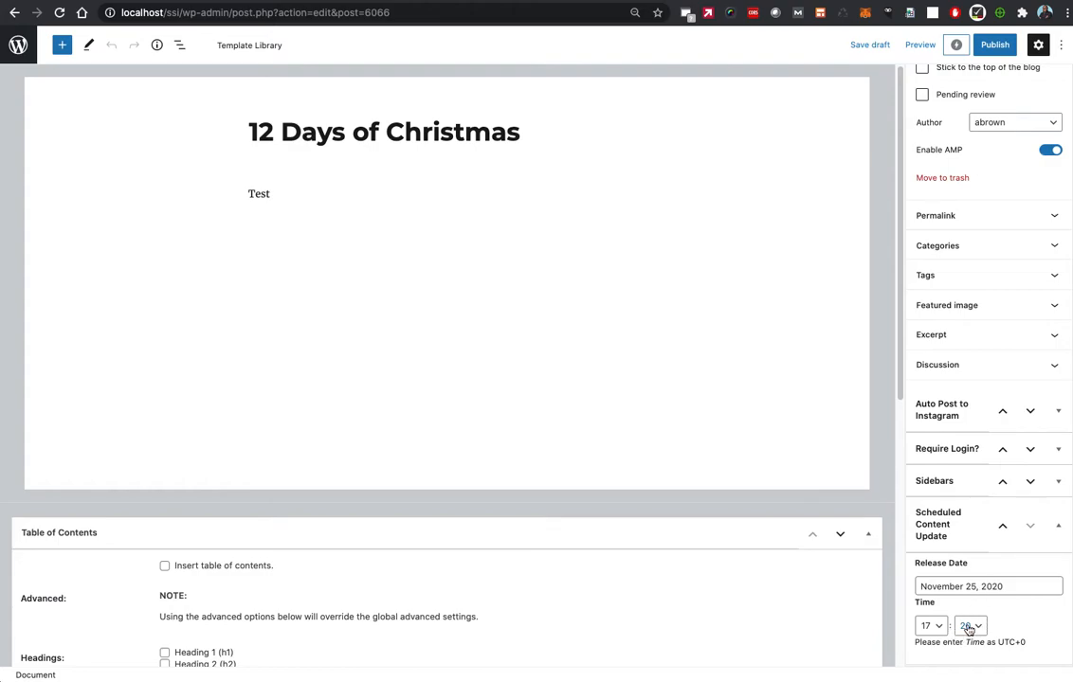
pyautogui.click(974, 586)
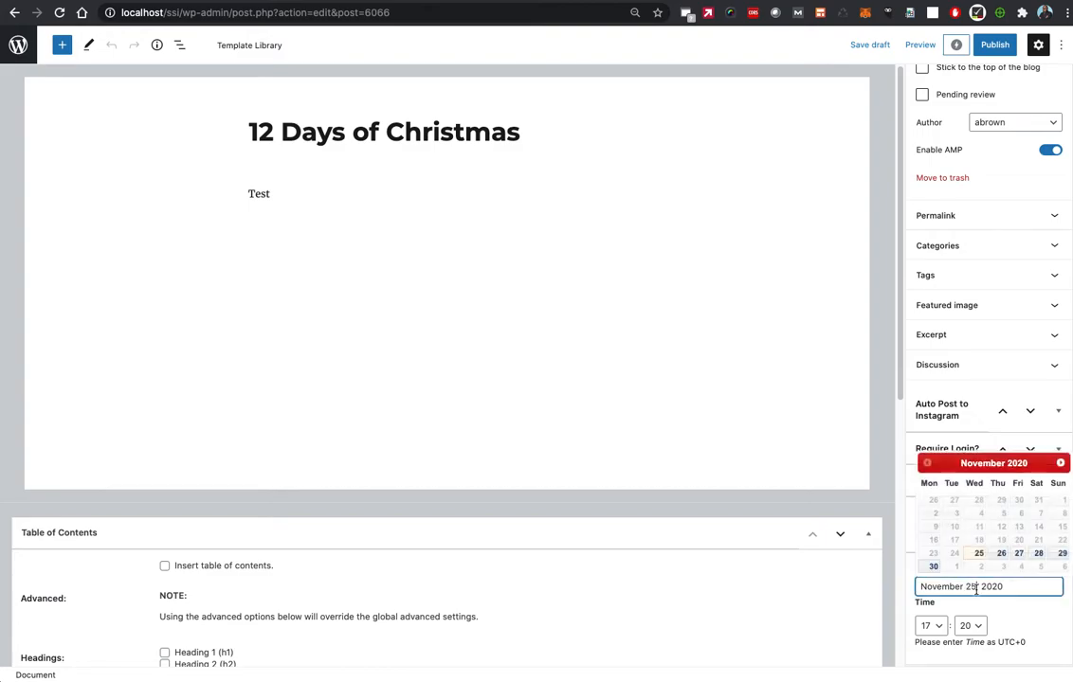
pyautogui.click(1003, 555)
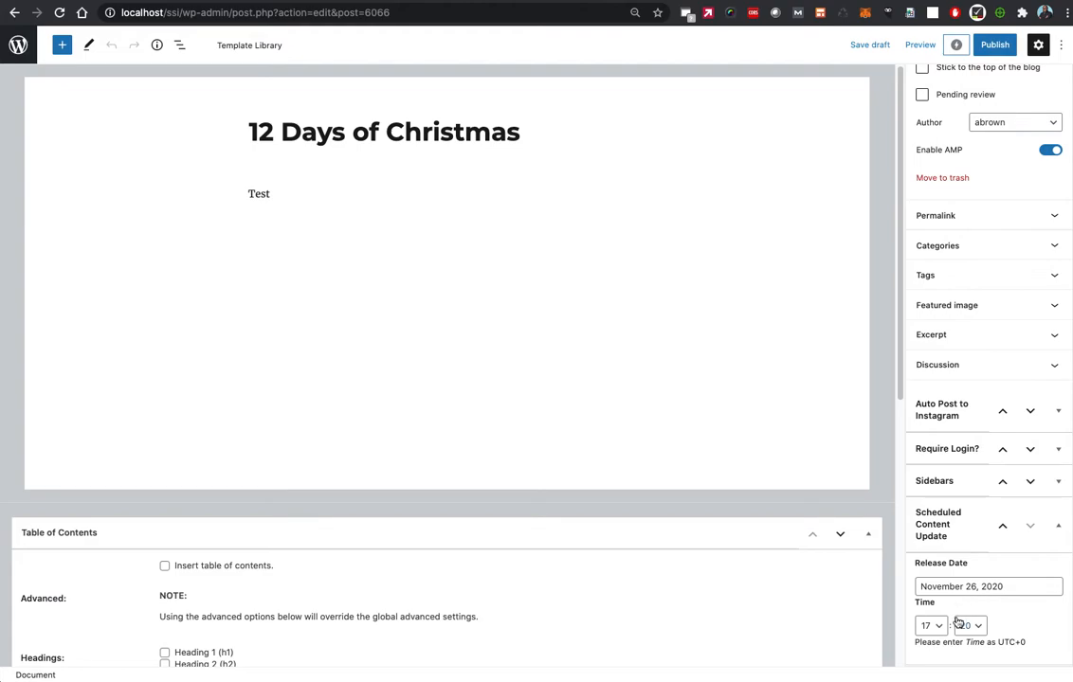
# - Add a second paragraph reading "sdf" below the "Test" paragraph in the scheduled copy of the post
pyautogui.click(270, 197)
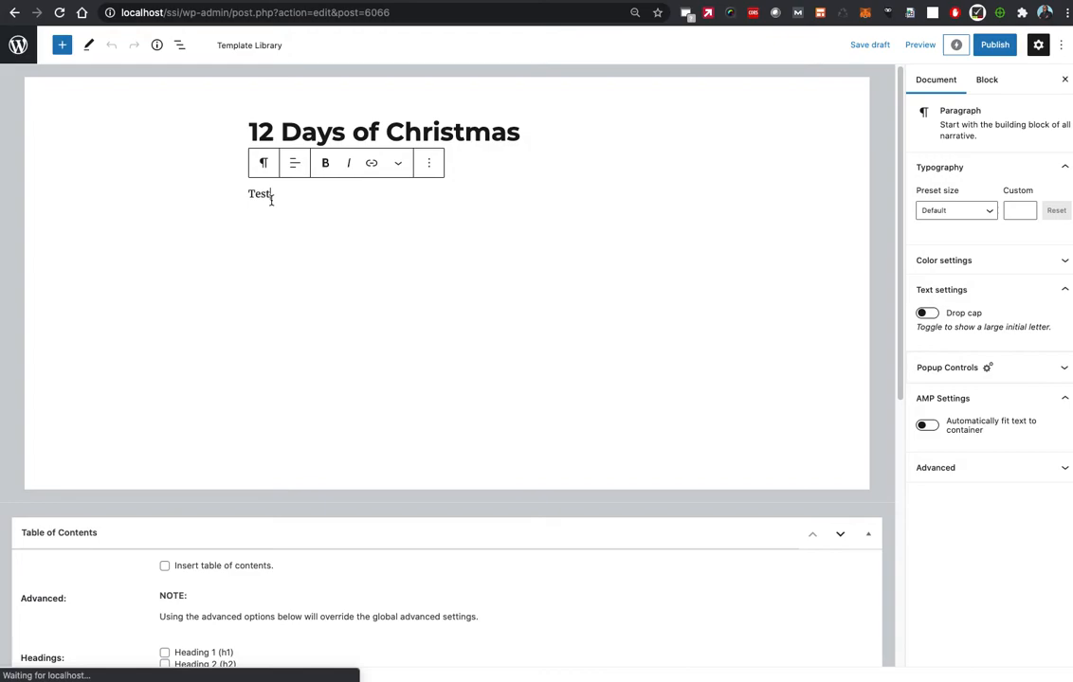
pyautogui.press('Return')
pyautogui.press('Return')
pyautogui.write('assdfsdf')
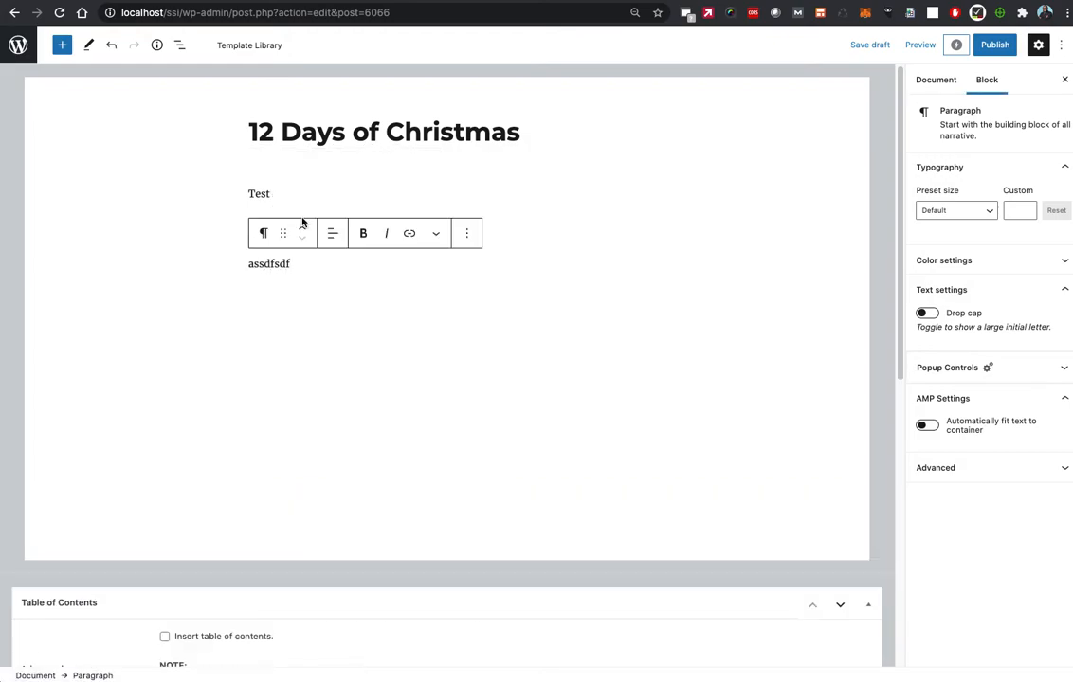
pyautogui.click(302, 224)
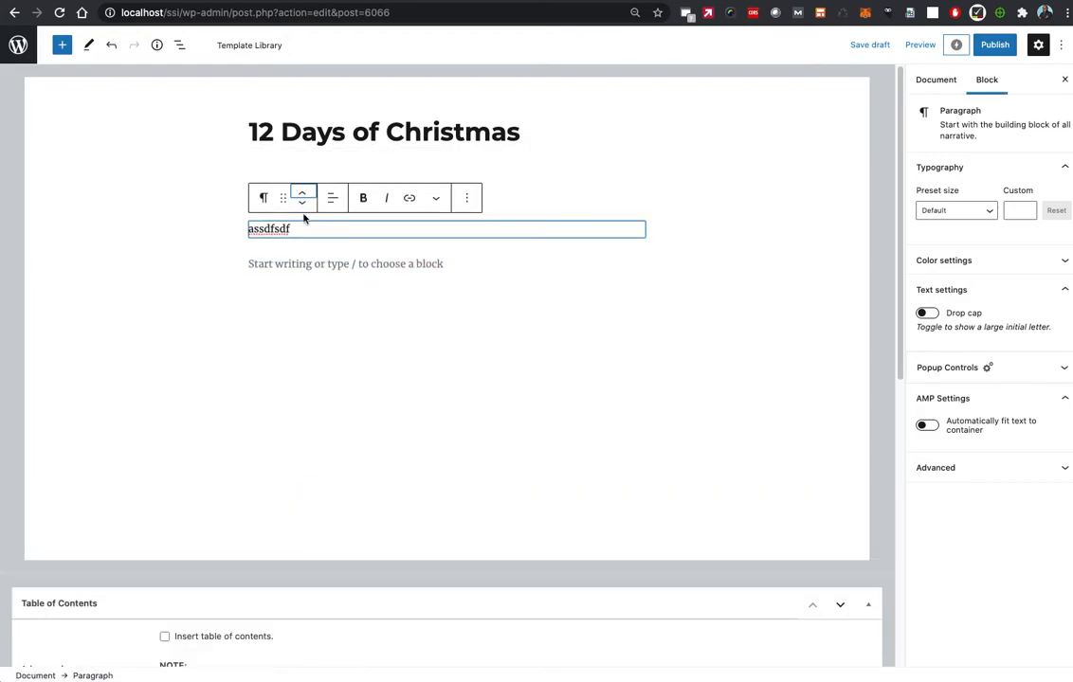
pyautogui.click(296, 266)
pyautogui.write('sdf')
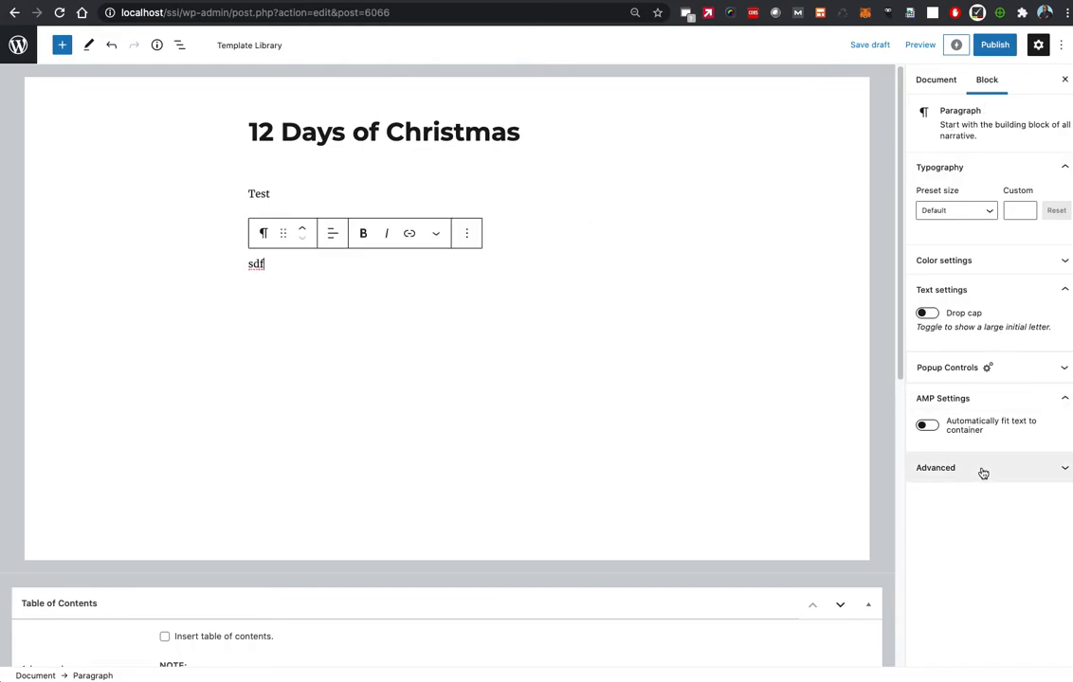
# - Check the release settings, publish the scheduled update of "12 Days of Christmas", and leave the editor for the posts list
pyautogui.click(938, 80)
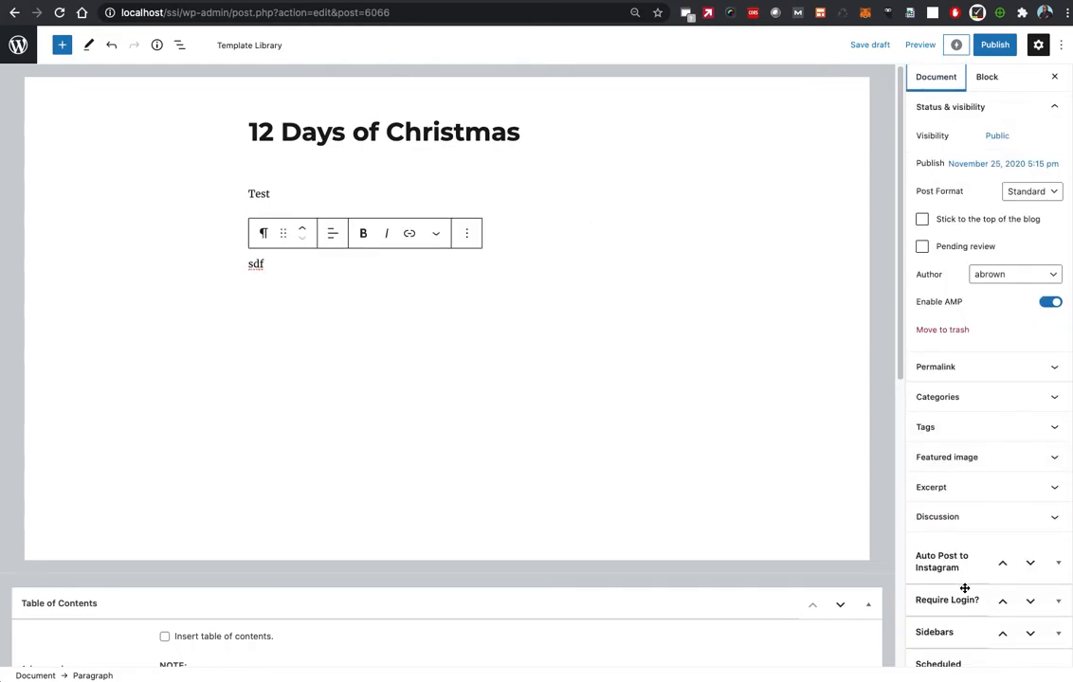
pyautogui.scroll(-3, 965, 586)
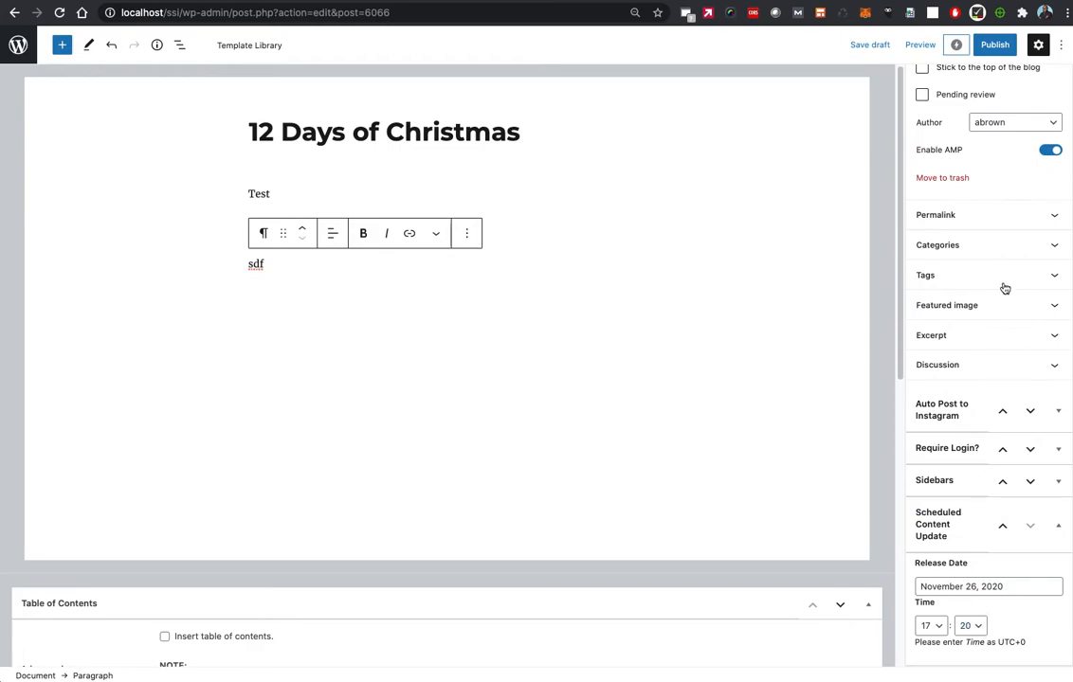
pyautogui.scroll(3, 938, 190)
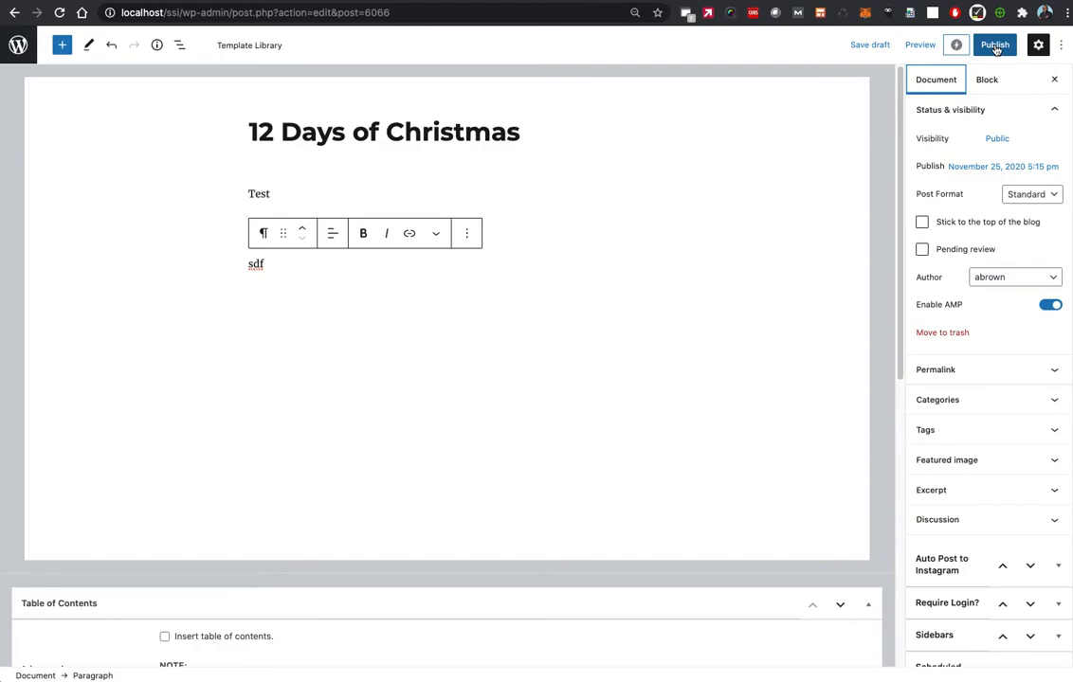
pyautogui.click(995, 46)
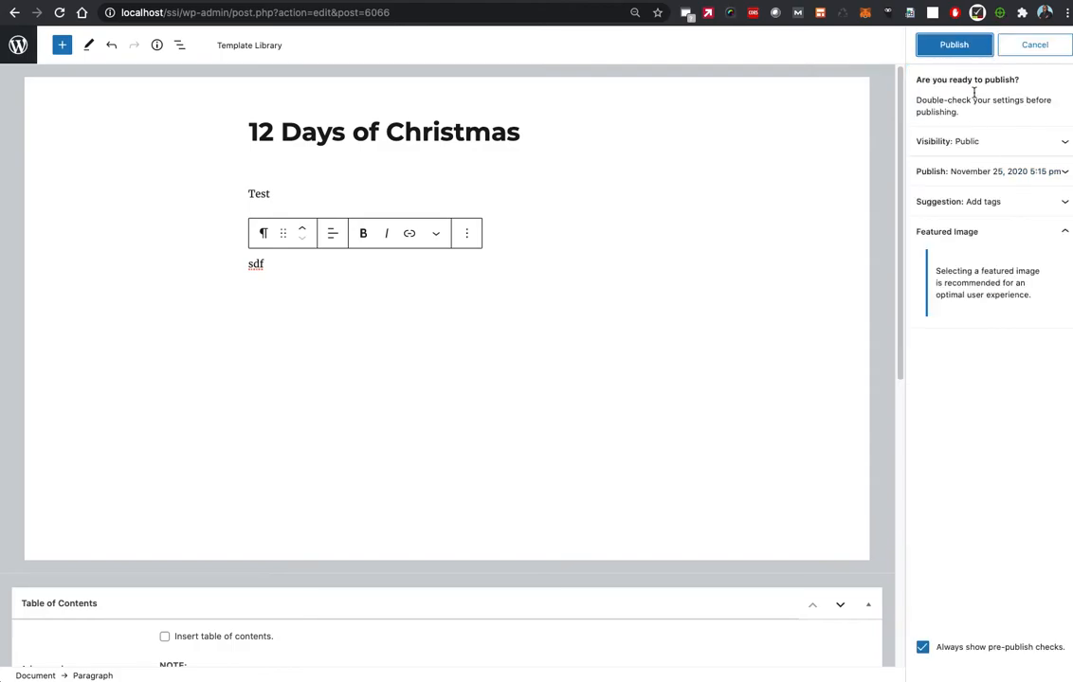
pyautogui.click(963, 46)
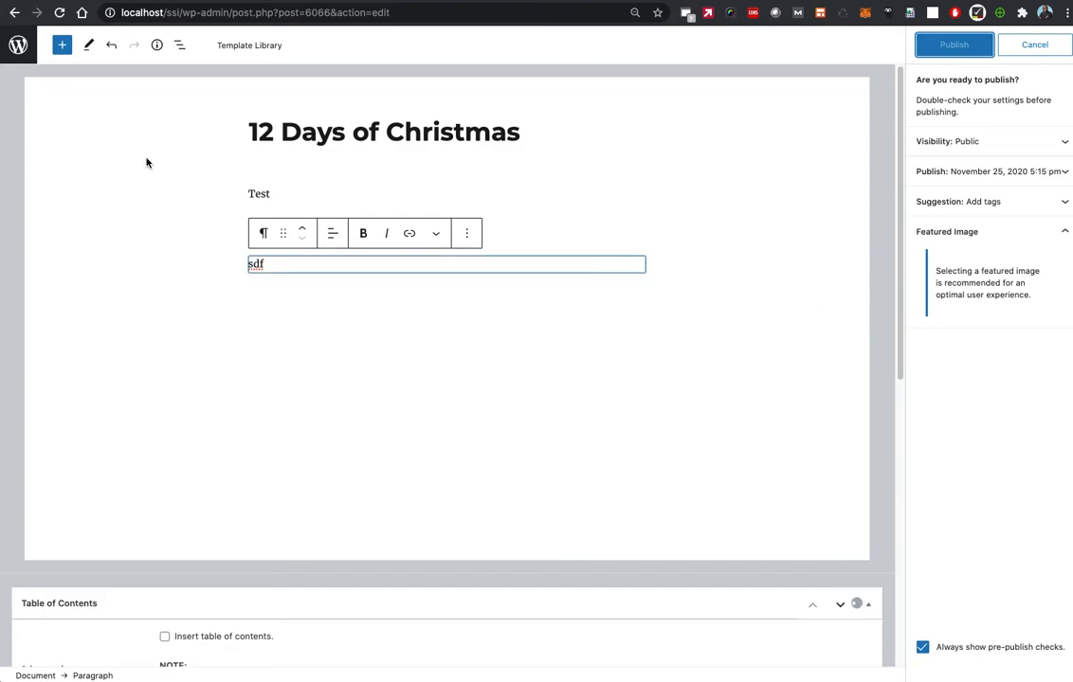
pyautogui.click(19, 47)
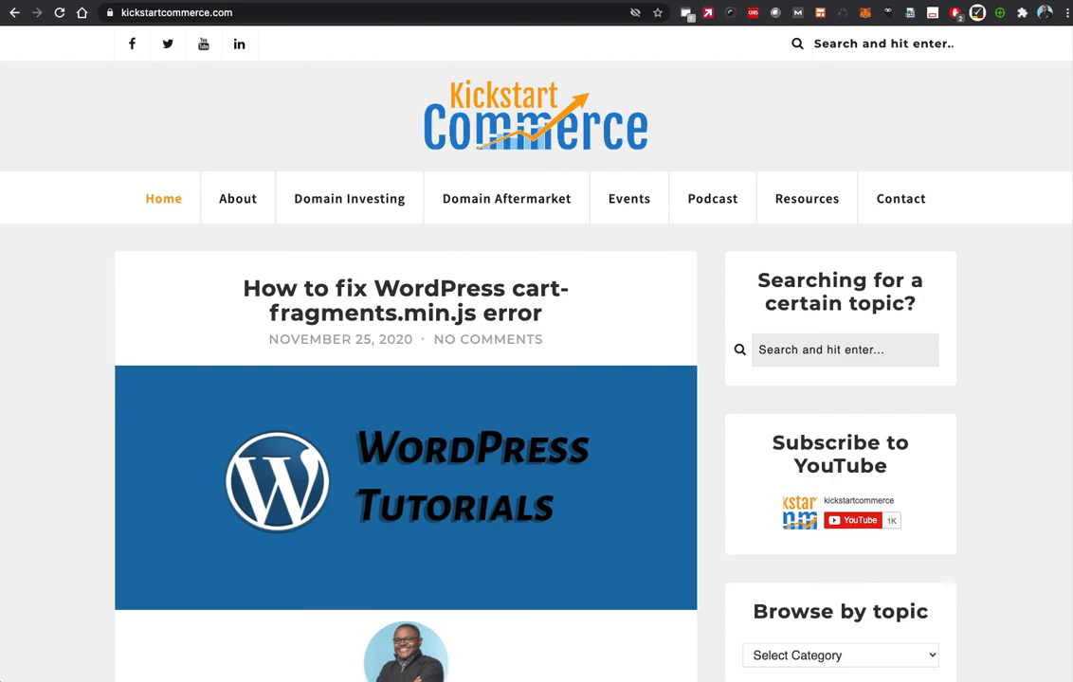
pyautogui.scroll(-4, 748, 406)
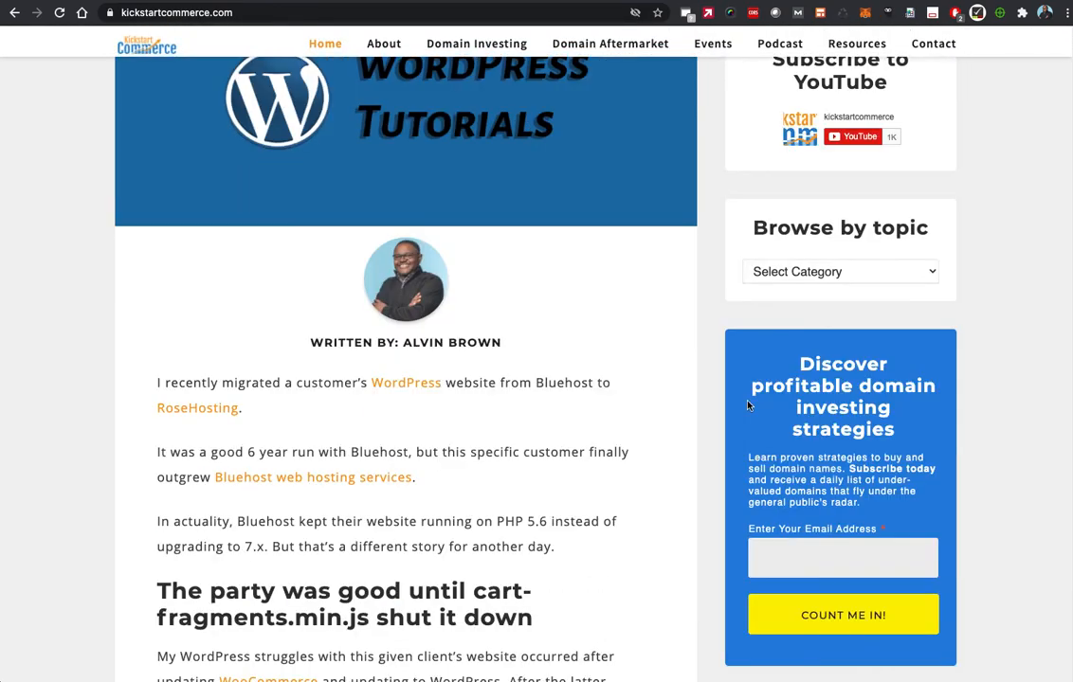
pyautogui.scroll(-4, 747, 406)
pyautogui.scroll(1, 854, 245)
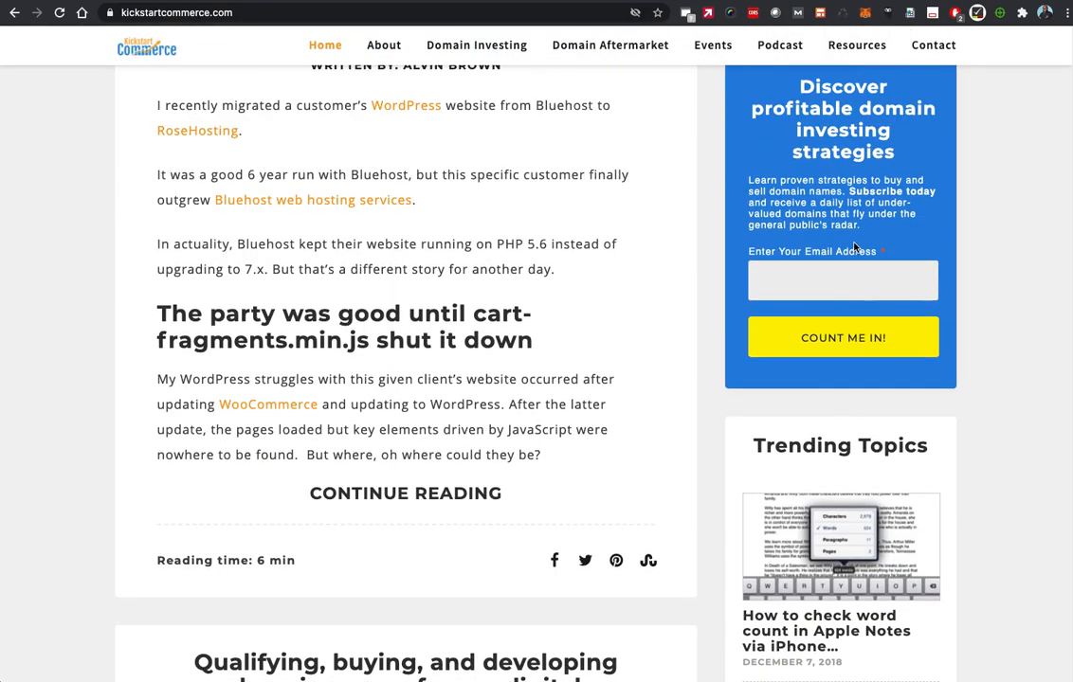
pyautogui.scroll(1, 855, 246)
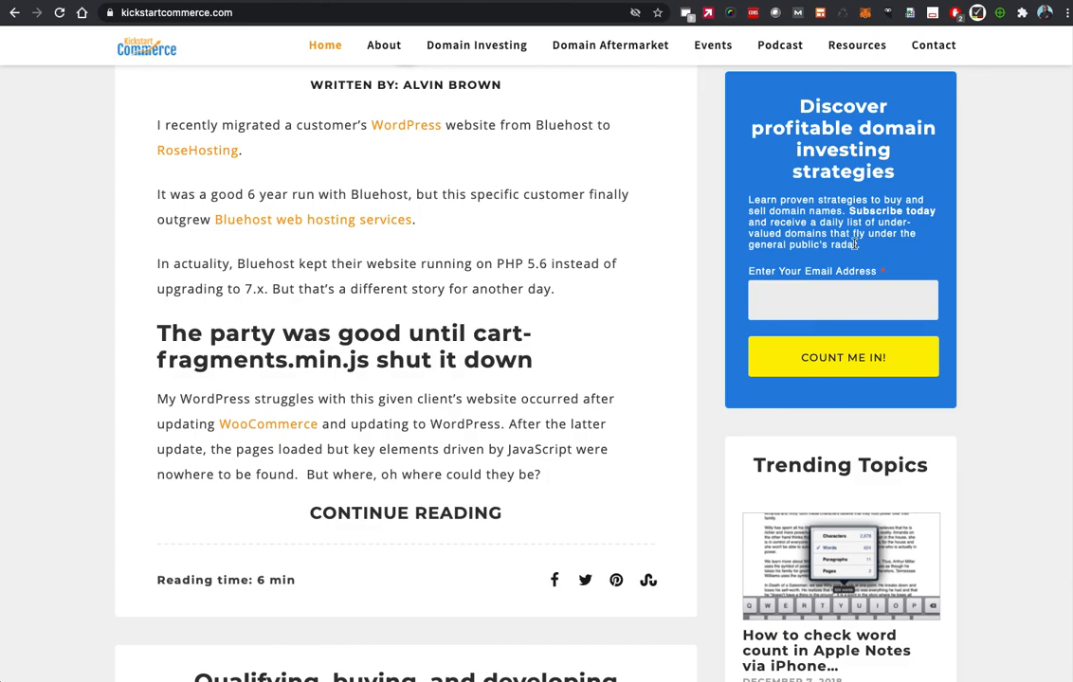